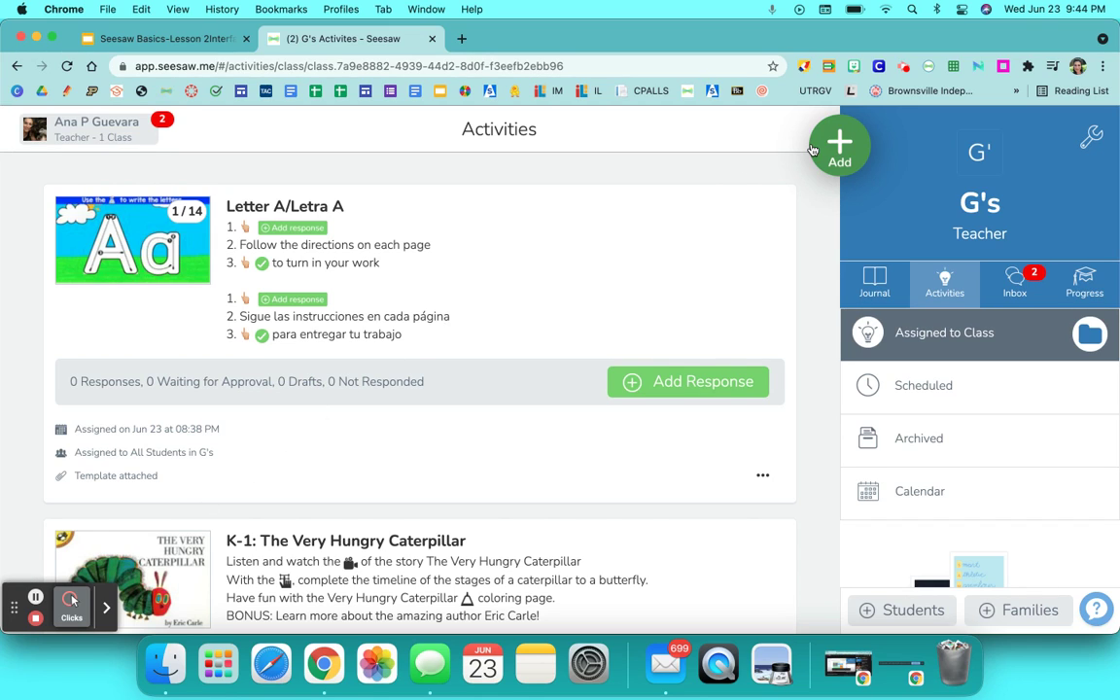
# Step: Start assigning an activity to the class and go to the My Collections list in My Library
pyautogui.click(843, 148)
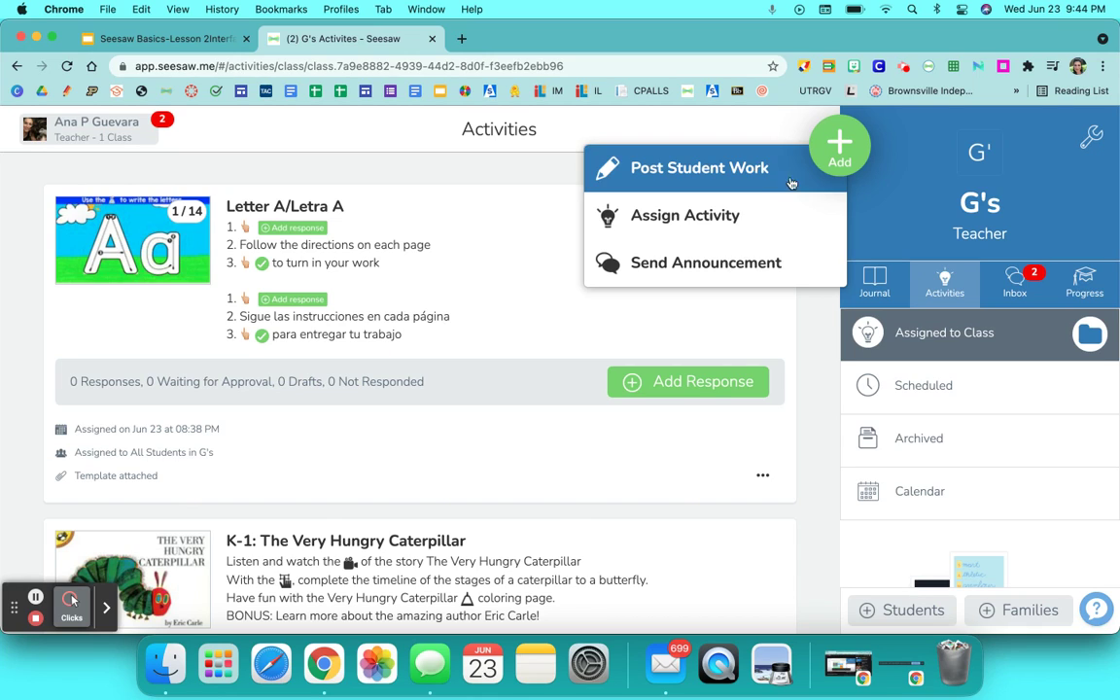
pyautogui.click(728, 219)
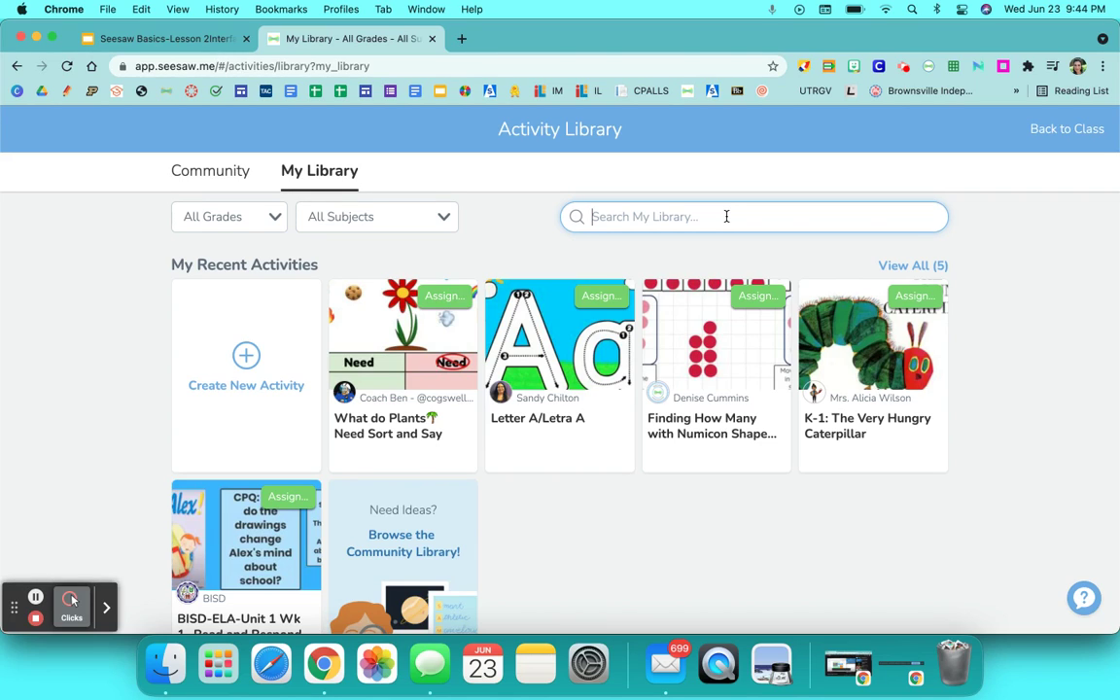
pyautogui.press('Down')
pyautogui.click(986, 327)
pyautogui.press('Down')
pyautogui.press('Down')
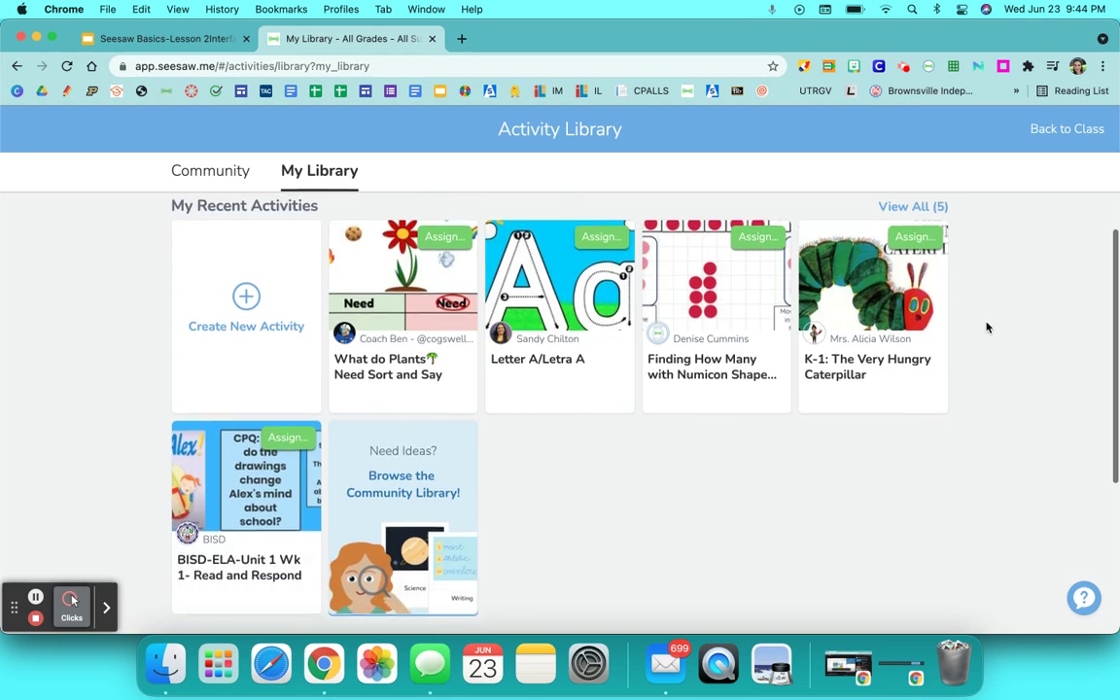
pyautogui.press('Down')
pyautogui.press('Down')
pyautogui.press('Down')
pyautogui.press('Down')
pyautogui.press('Down')
pyautogui.press('Down')
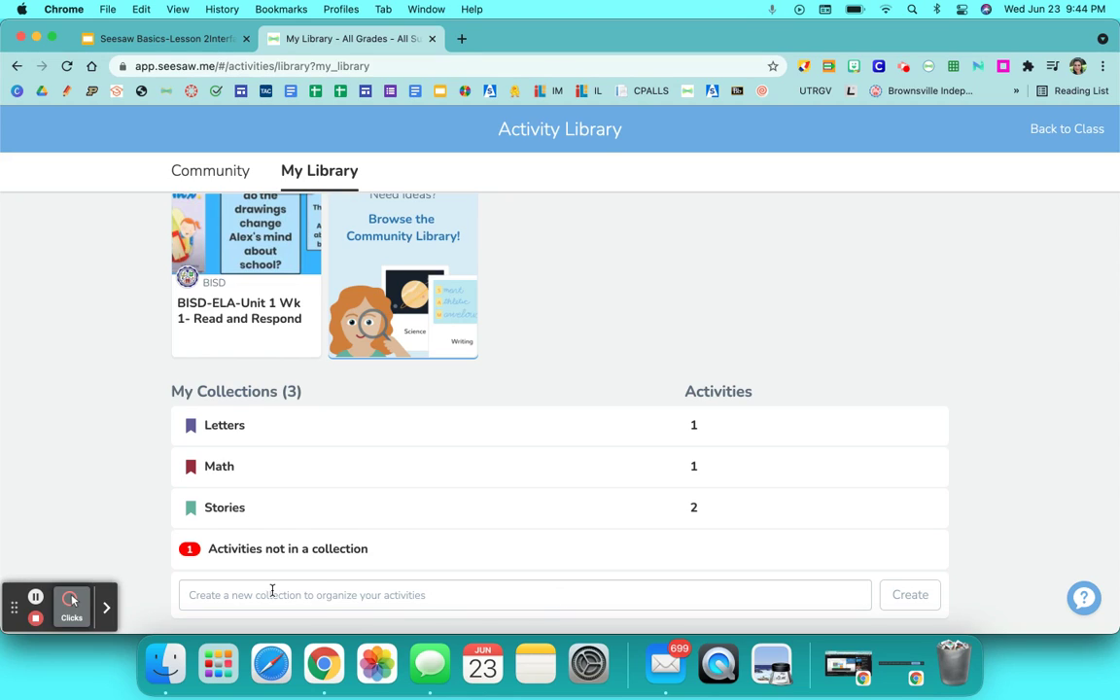
# Step: Create a new activity collection named Science
pyautogui.click(435, 597)
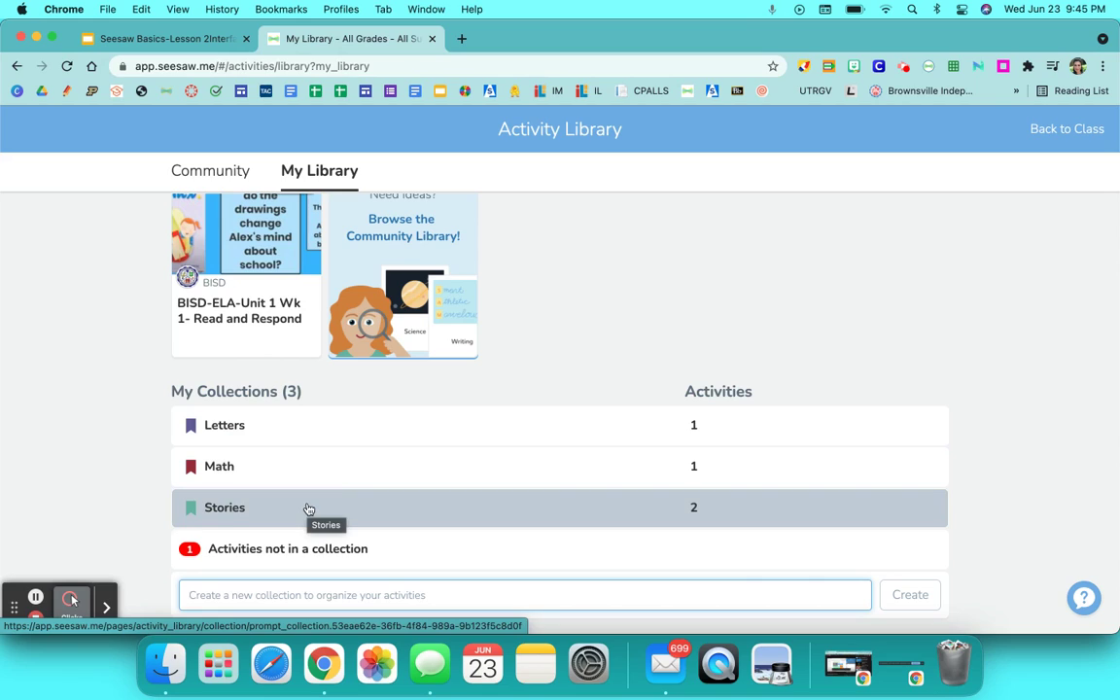
pyautogui.click(303, 587)
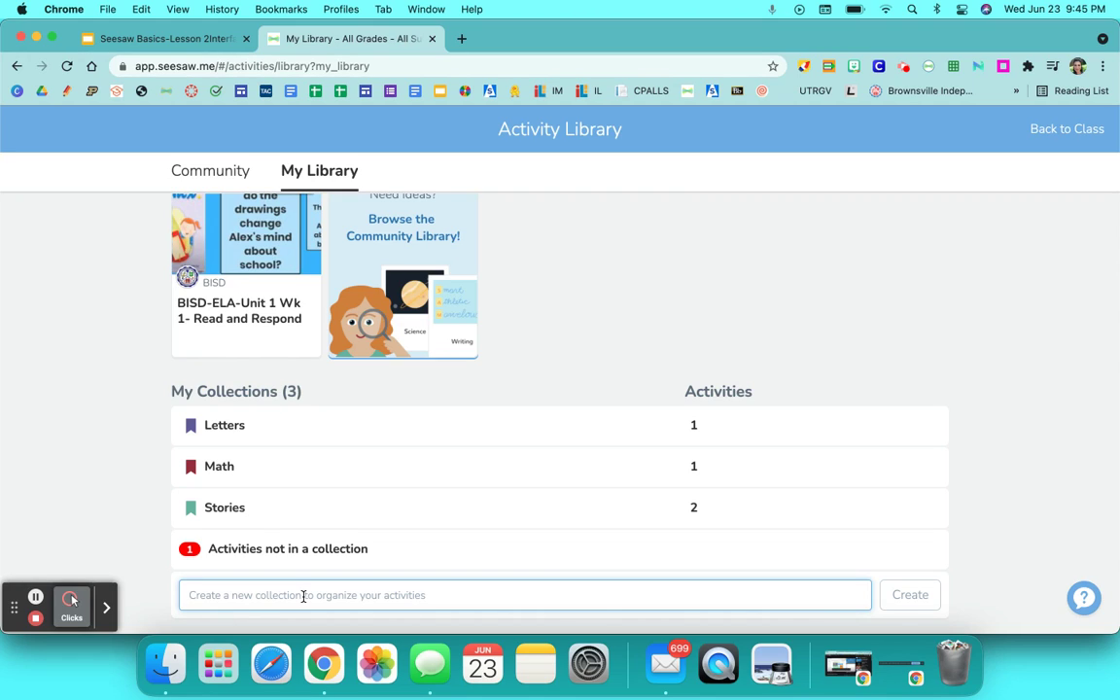
pyautogui.write('Scienc')
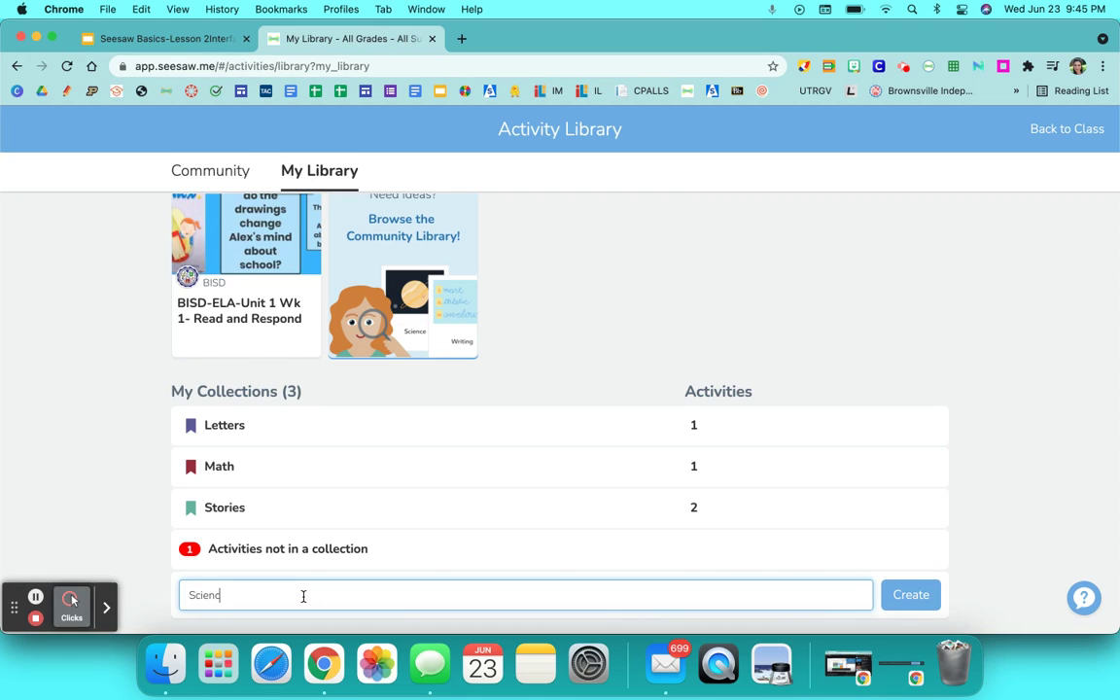
pyautogui.write('e')
pyautogui.click(908, 595)
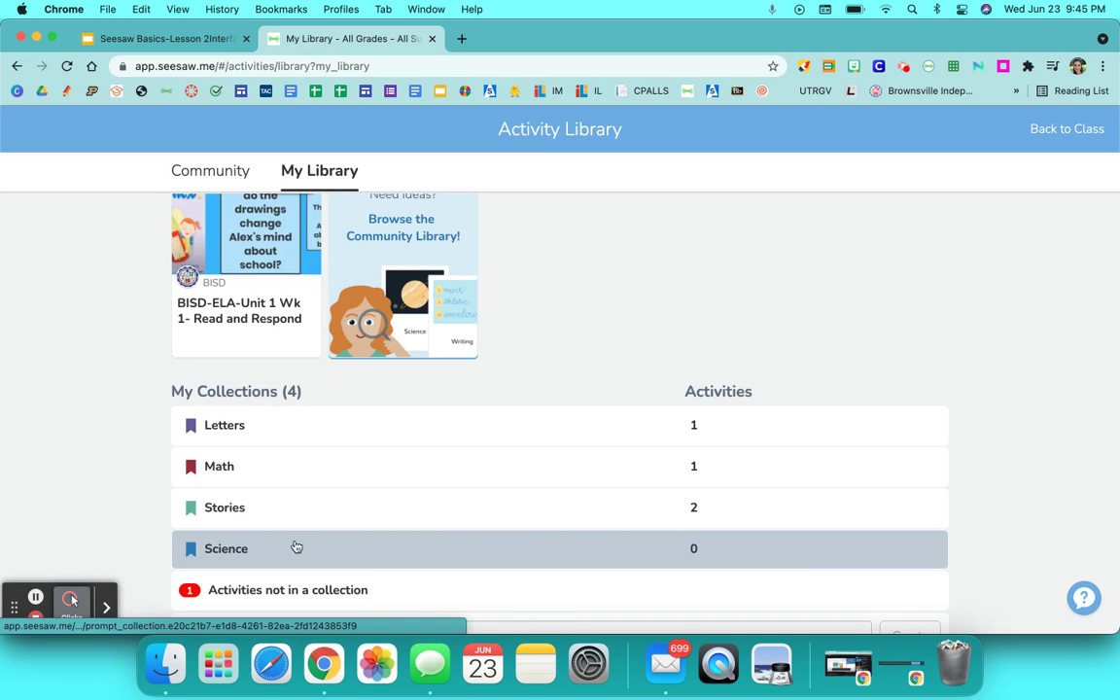
# Step: Open the Science collection, review its editable name, description and color, and save it without changes
pyautogui.click(240, 550)
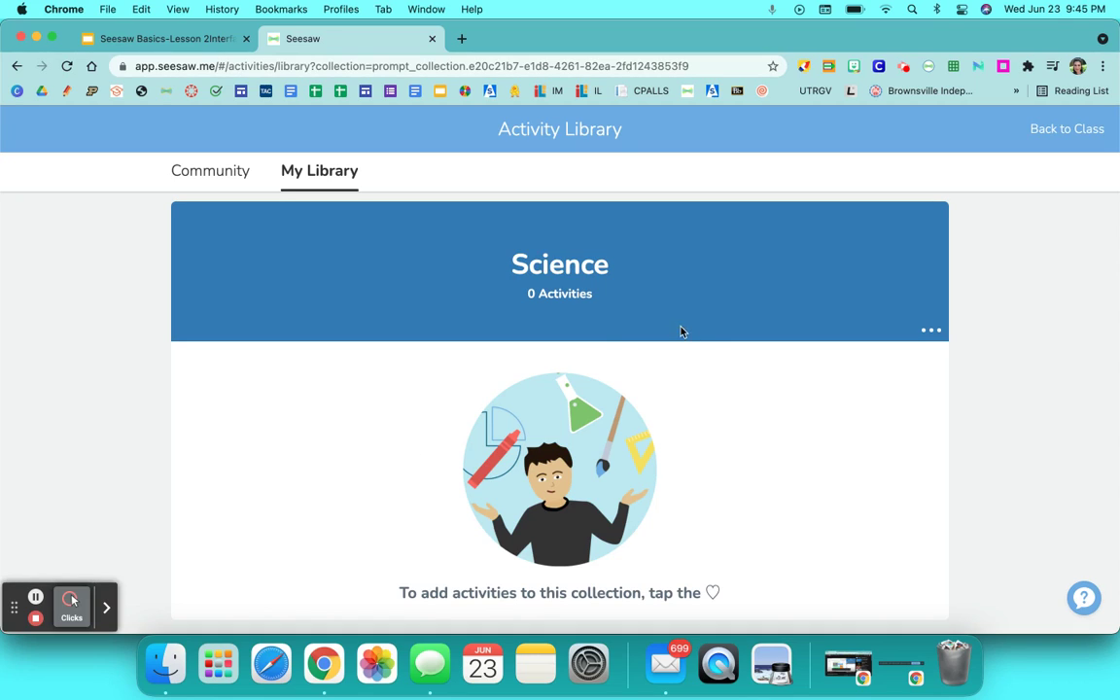
pyautogui.click(932, 334)
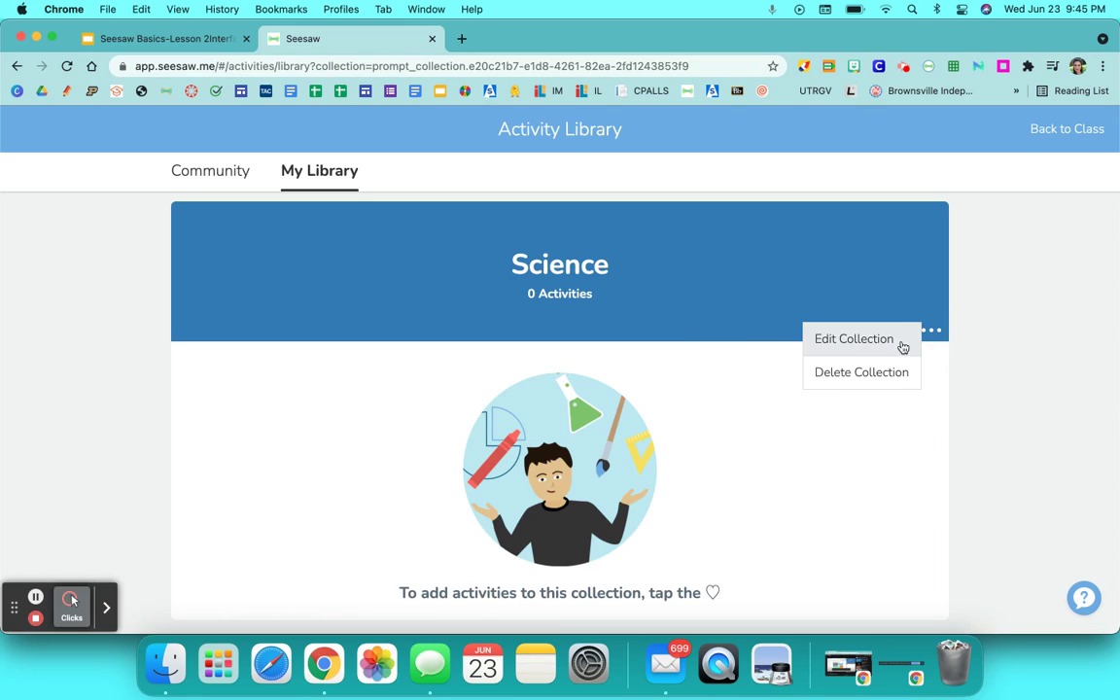
pyautogui.click(891, 341)
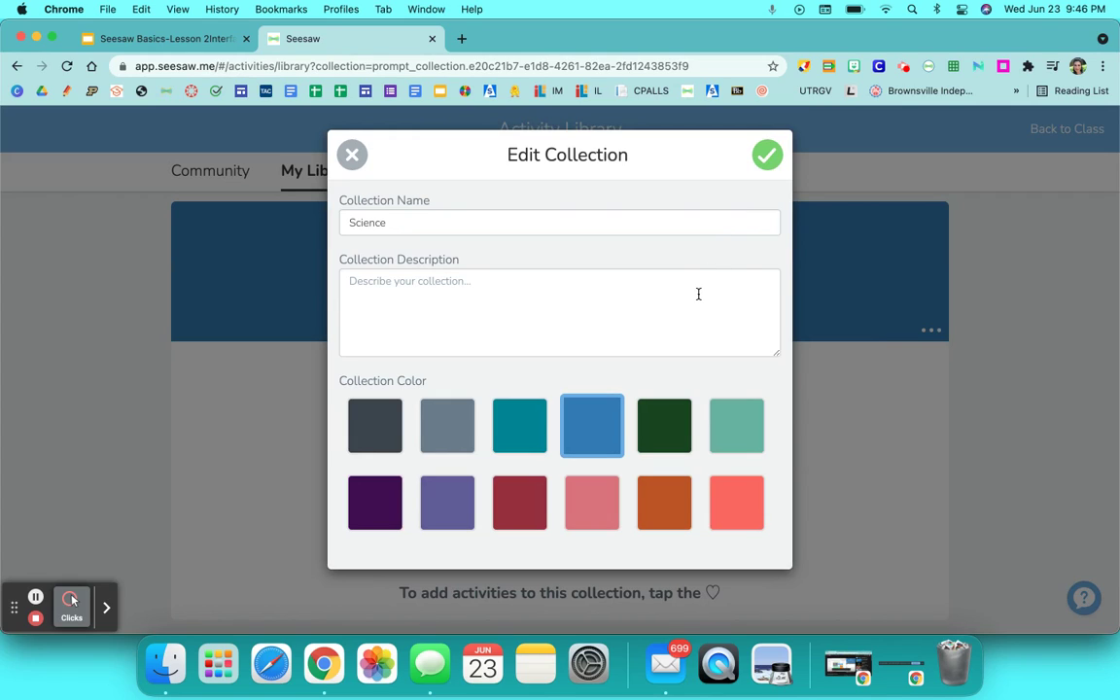
pyautogui.click(652, 293)
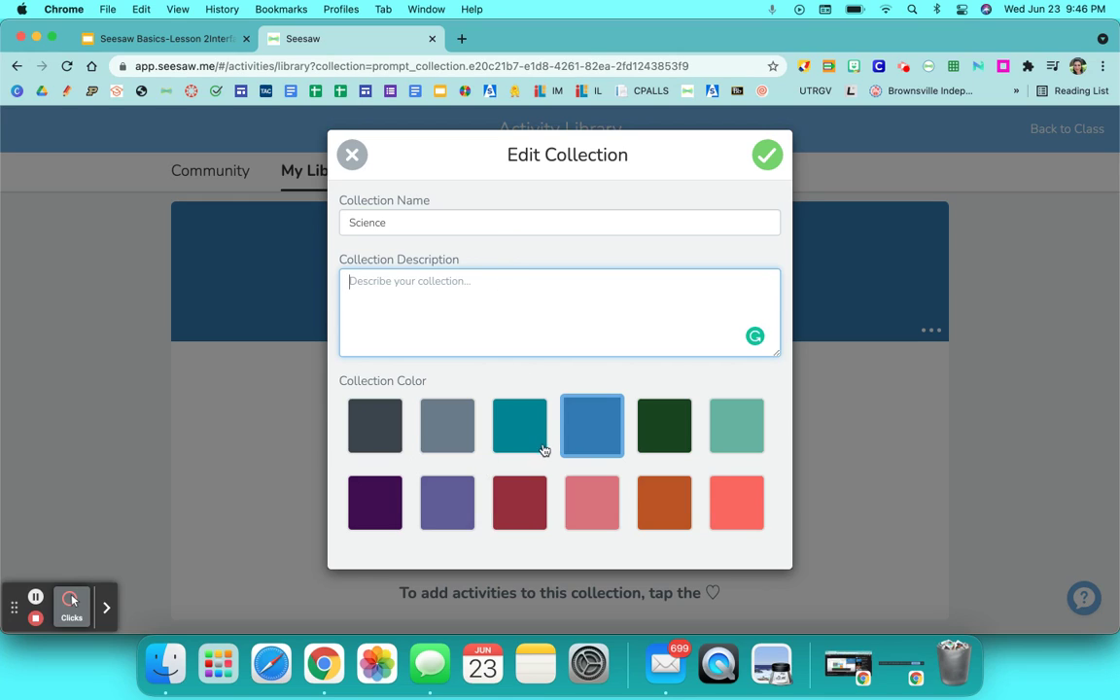
pyautogui.click(767, 158)
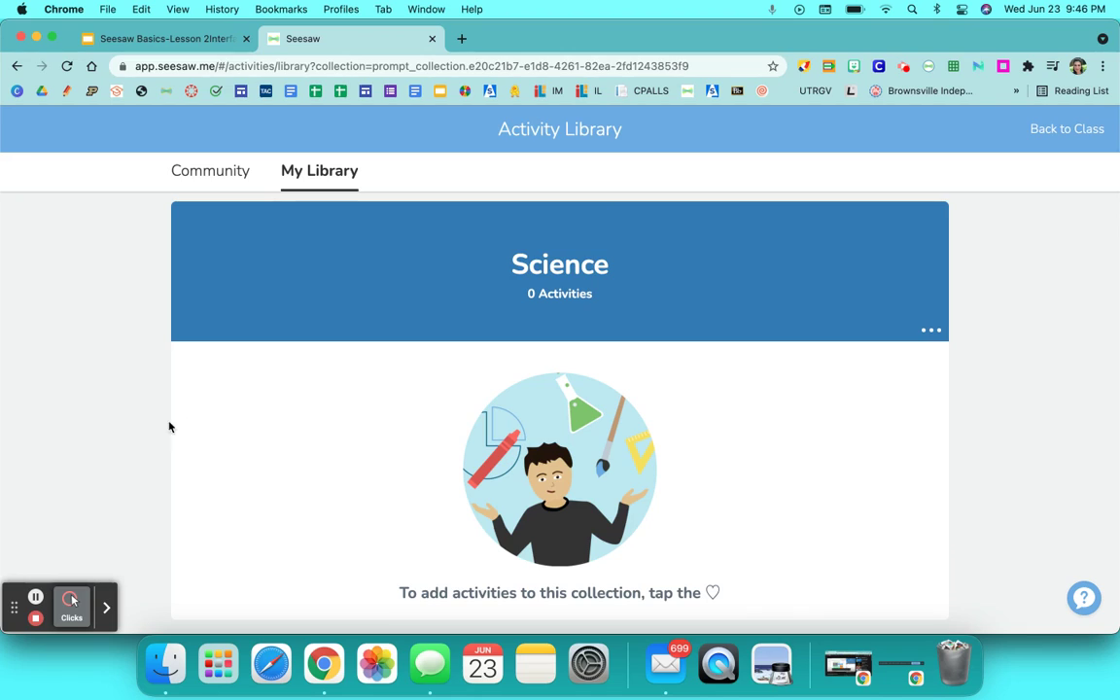
pyautogui.click(37, 598)
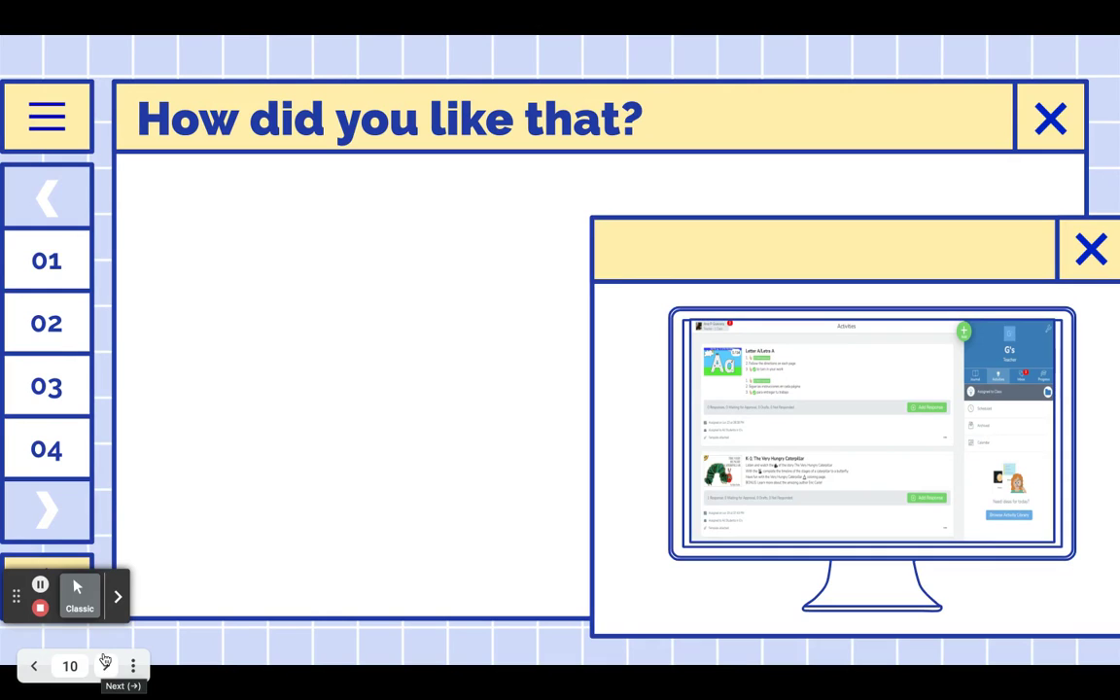
pyautogui.click(107, 666)
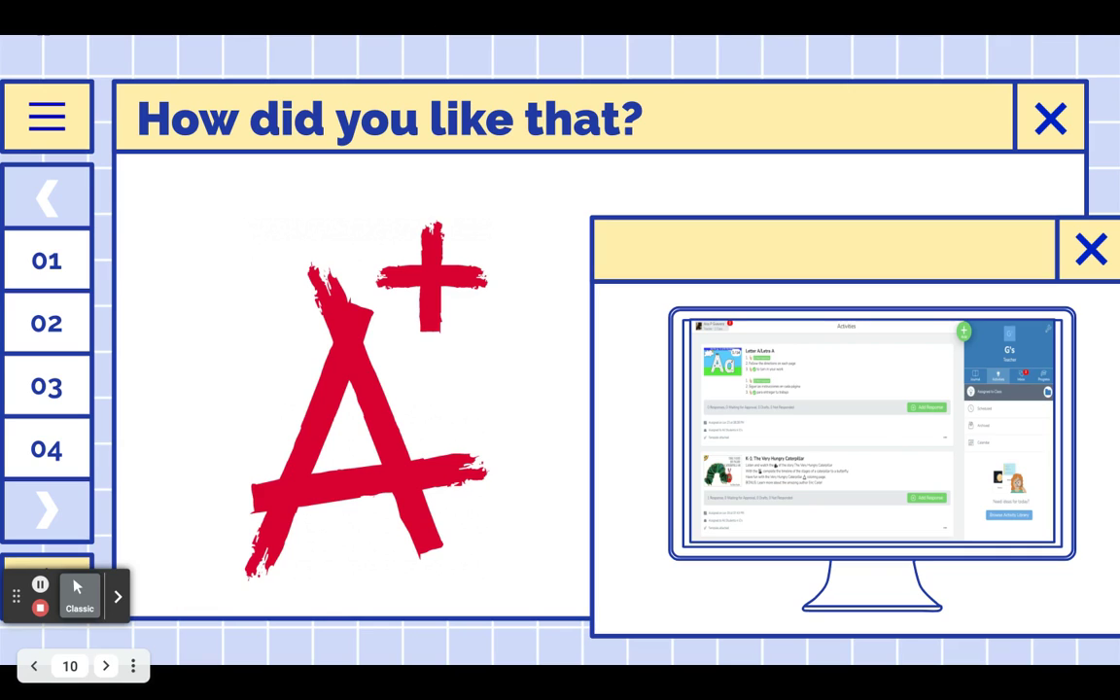
pyautogui.click(108, 666)
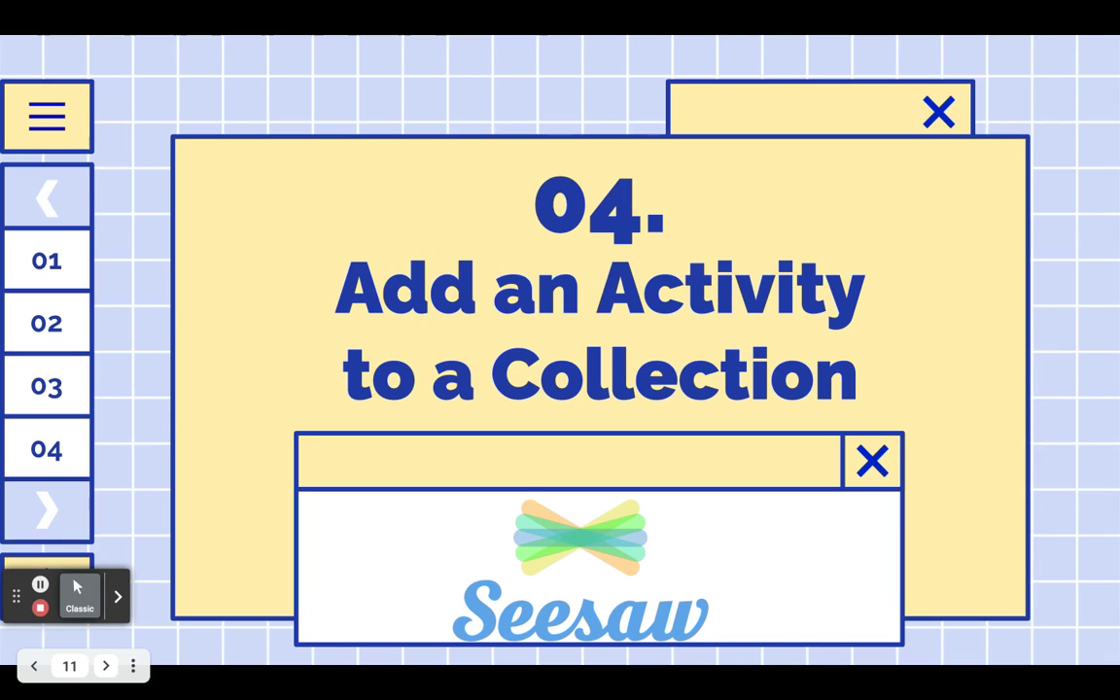
pyautogui.click(107, 666)
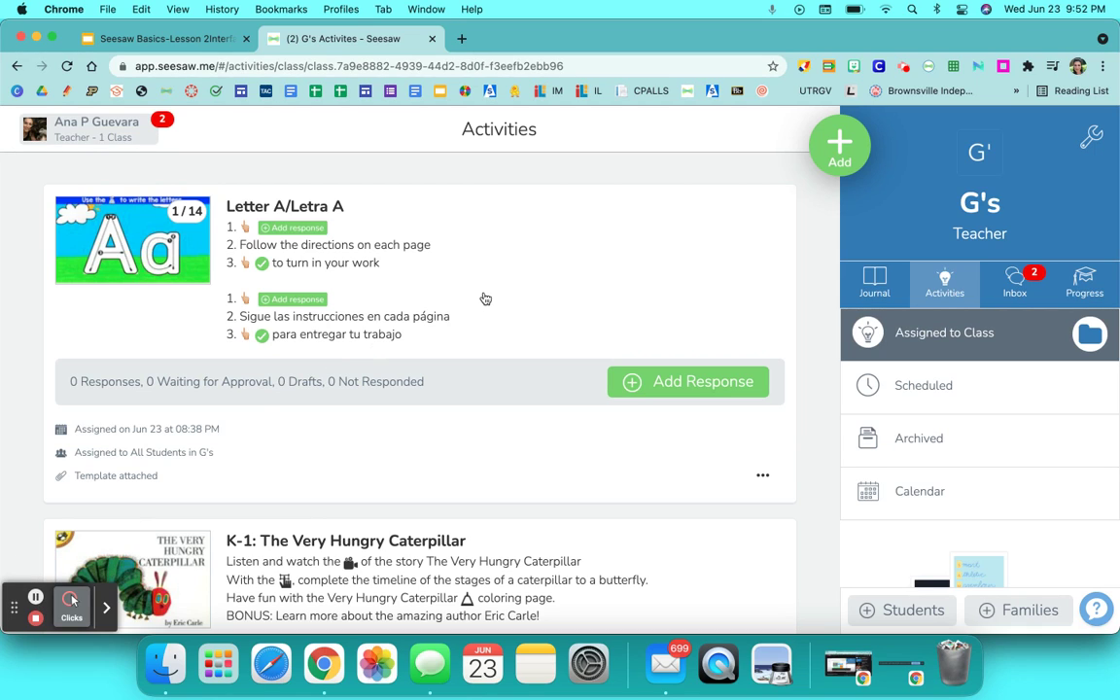
# Step: Start assigning an activity from the class page and list the My Library activities that are not in a collection
pyautogui.click(842, 146)
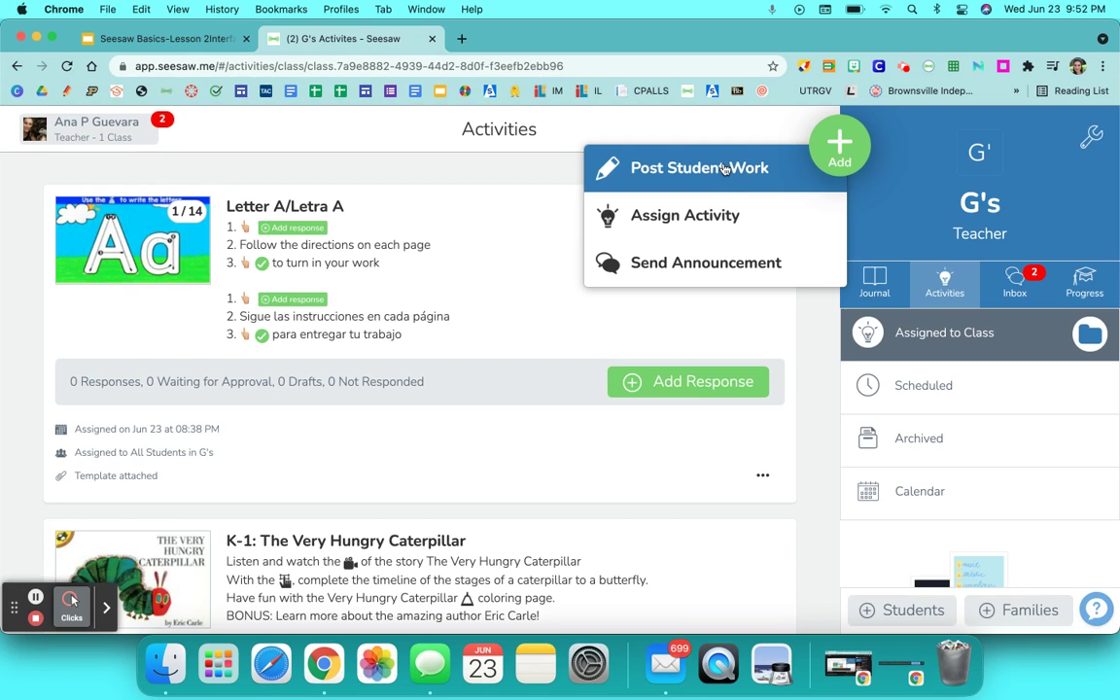
pyautogui.click(702, 216)
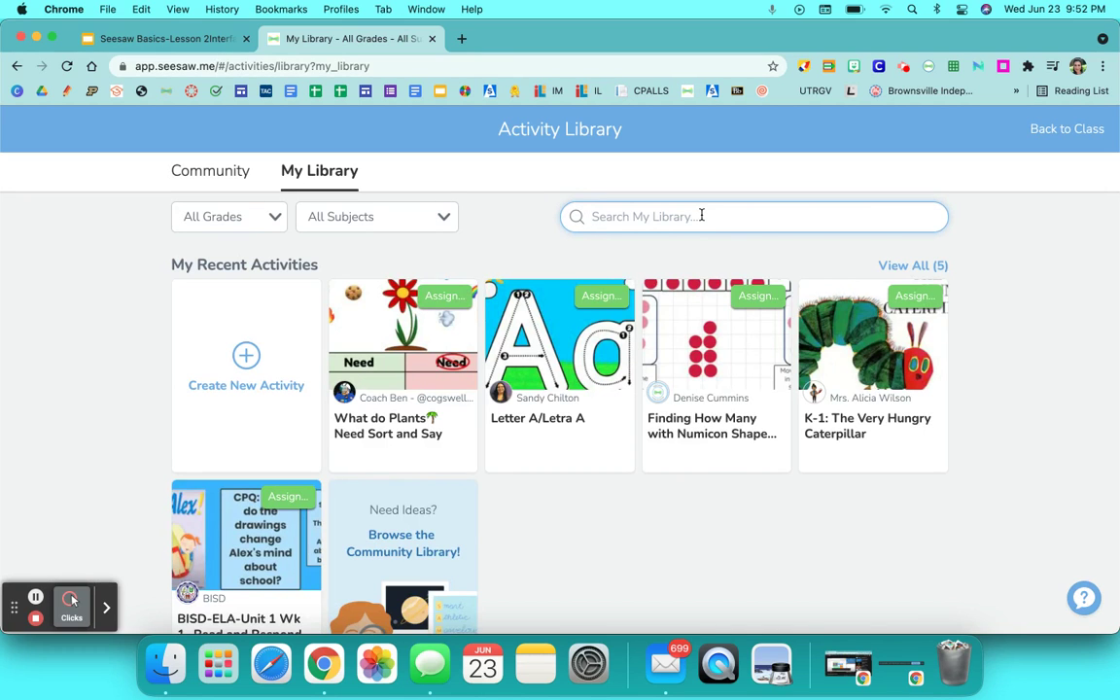
pyautogui.click(330, 173)
pyautogui.press('Down')
pyautogui.press('Down')
pyautogui.press('Down')
pyautogui.press('Return')
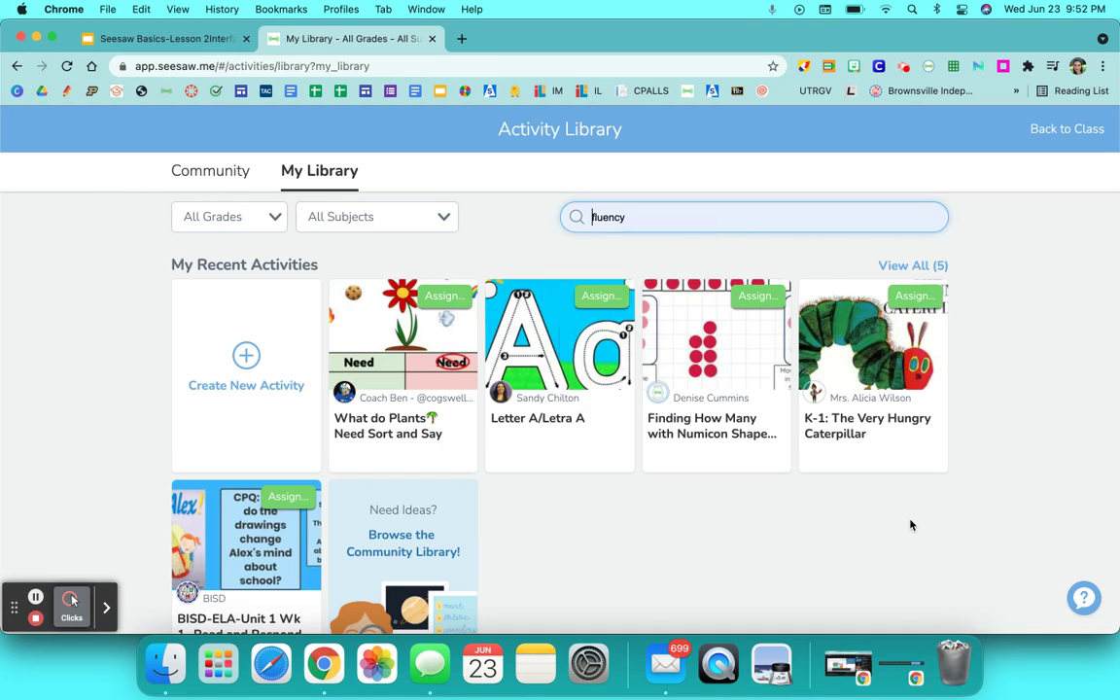
pyautogui.scroll(-6, 910, 525)
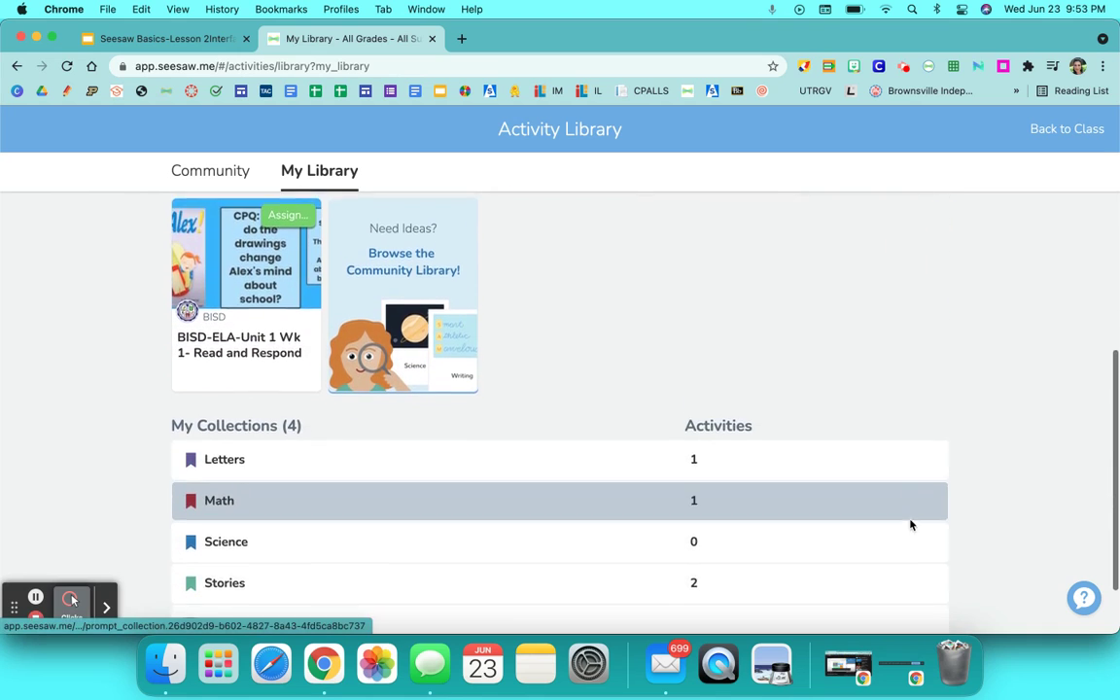
pyautogui.scroll(-2, 910, 524)
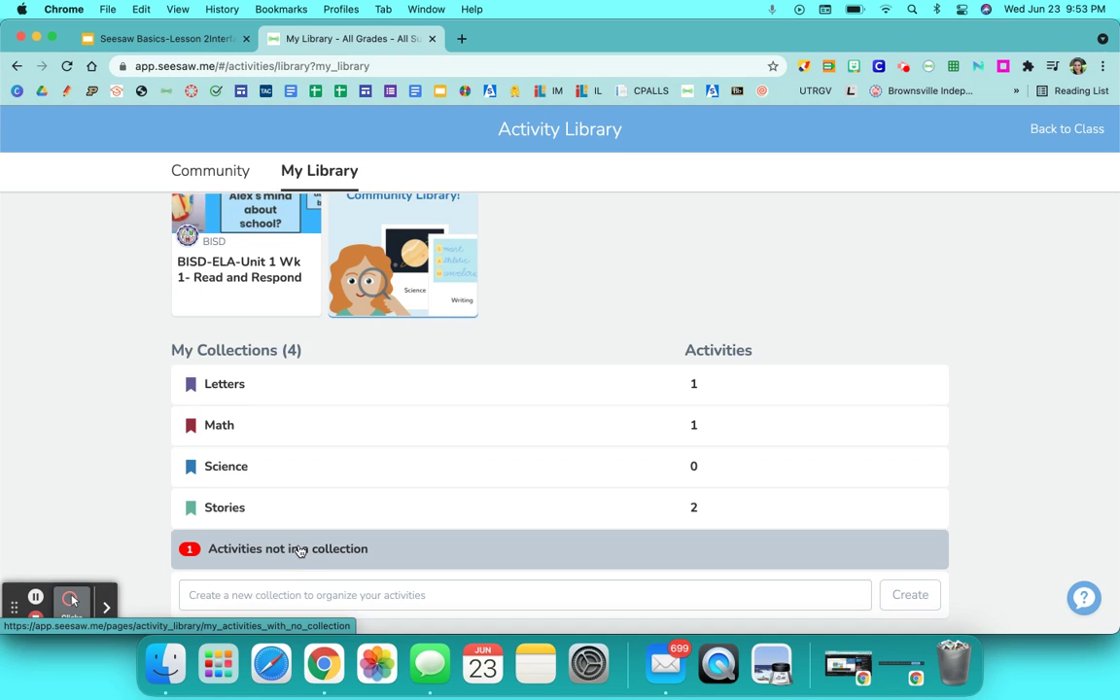
pyautogui.click(299, 550)
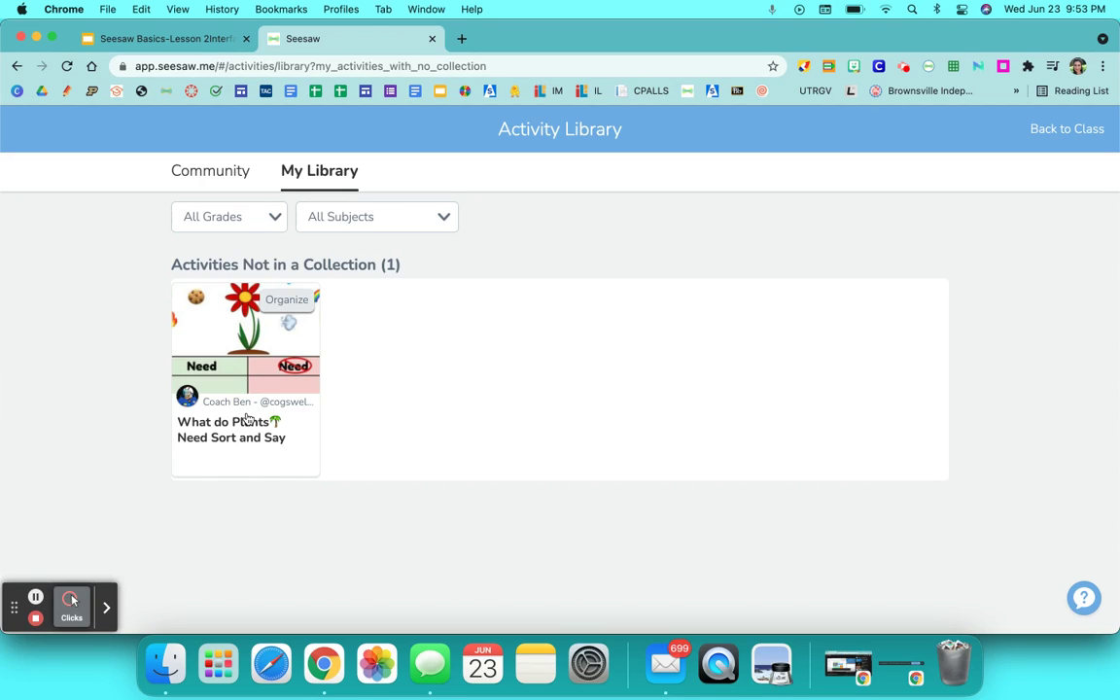
# Step: Add the "What do Plants Need Sort and Say" activity to the Science collection and view that collection
pyautogui.click(248, 420)
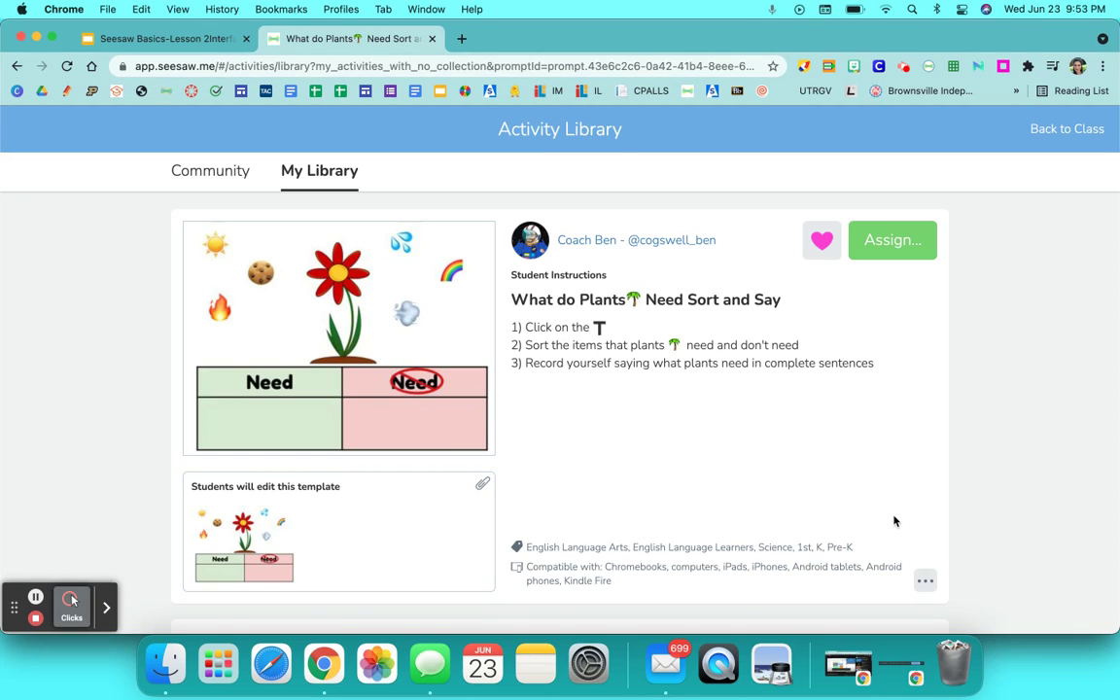
pyautogui.click(925, 582)
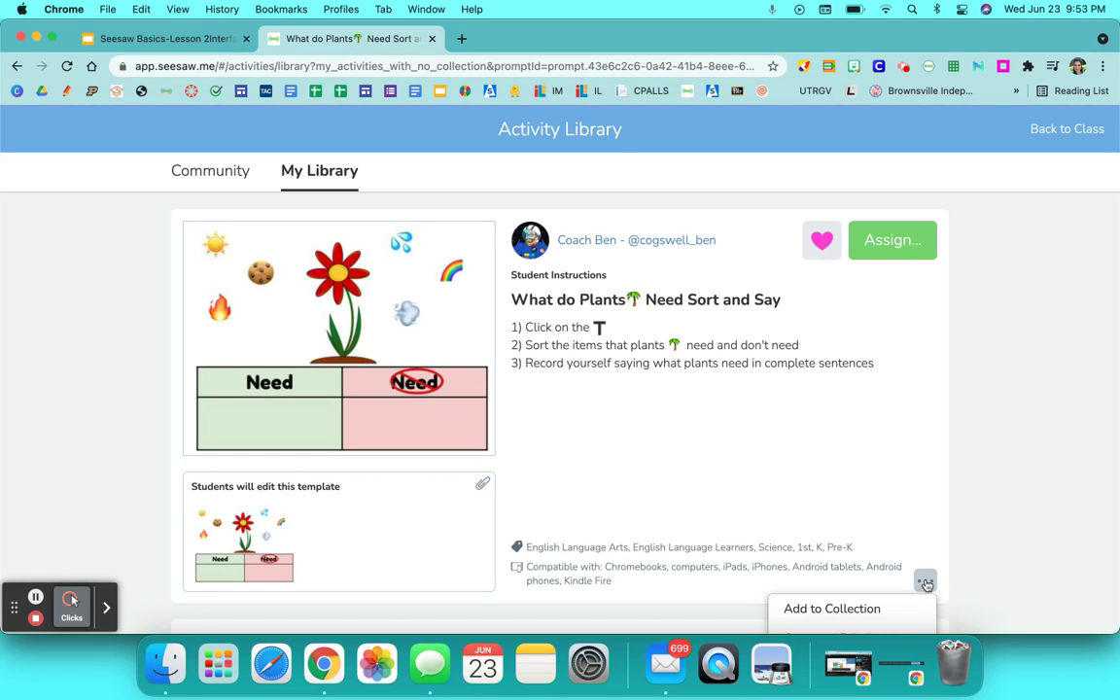
pyautogui.scroll(-3, 927, 585)
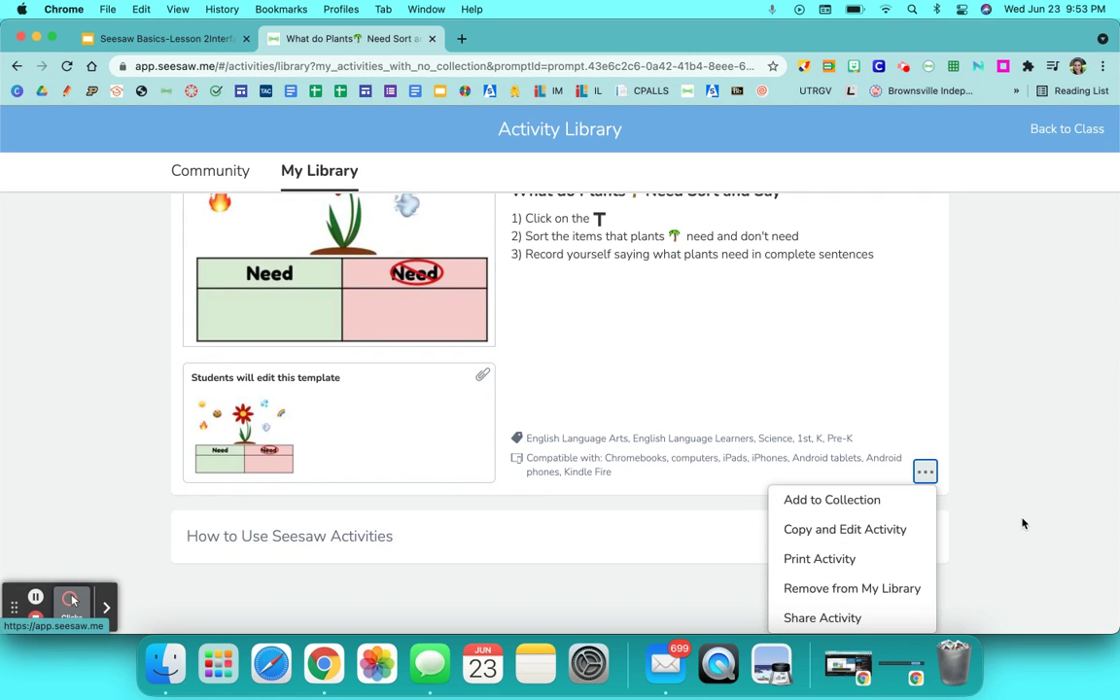
pyautogui.click(861, 501)
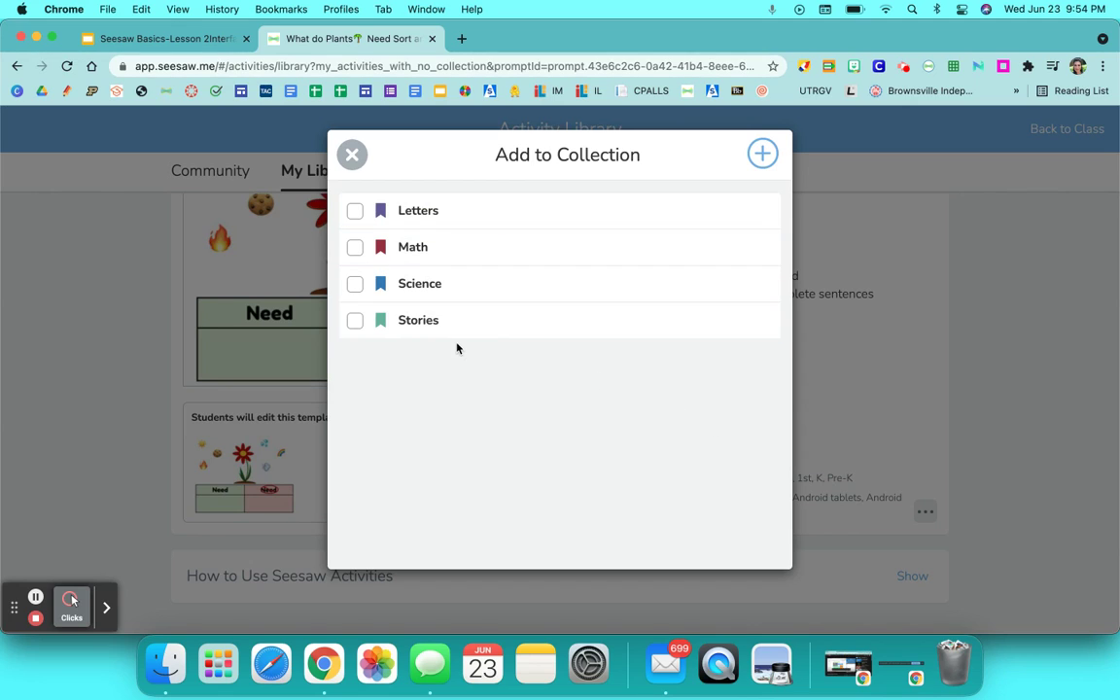
pyautogui.click(434, 285)
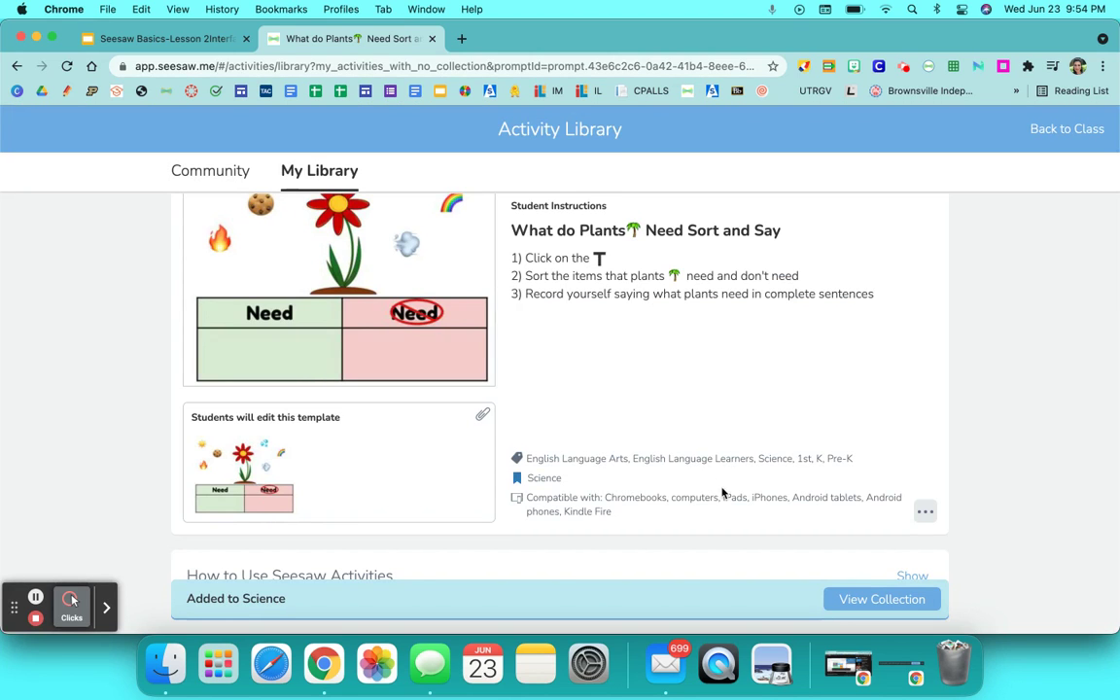
pyautogui.click(856, 599)
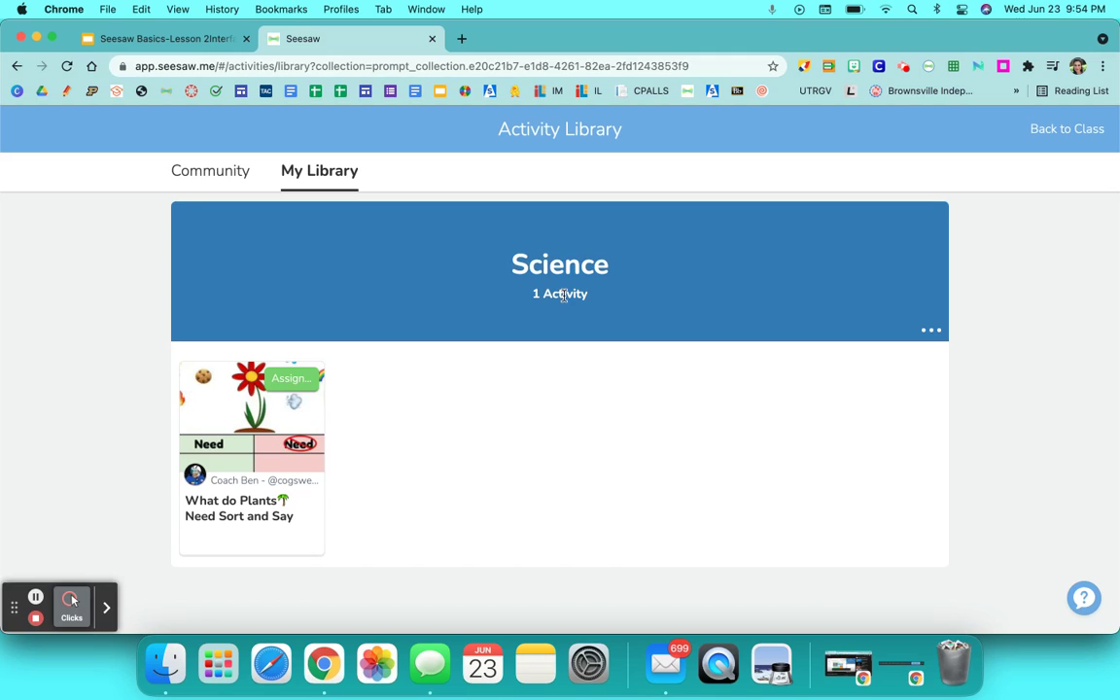
pyautogui.click(36, 597)
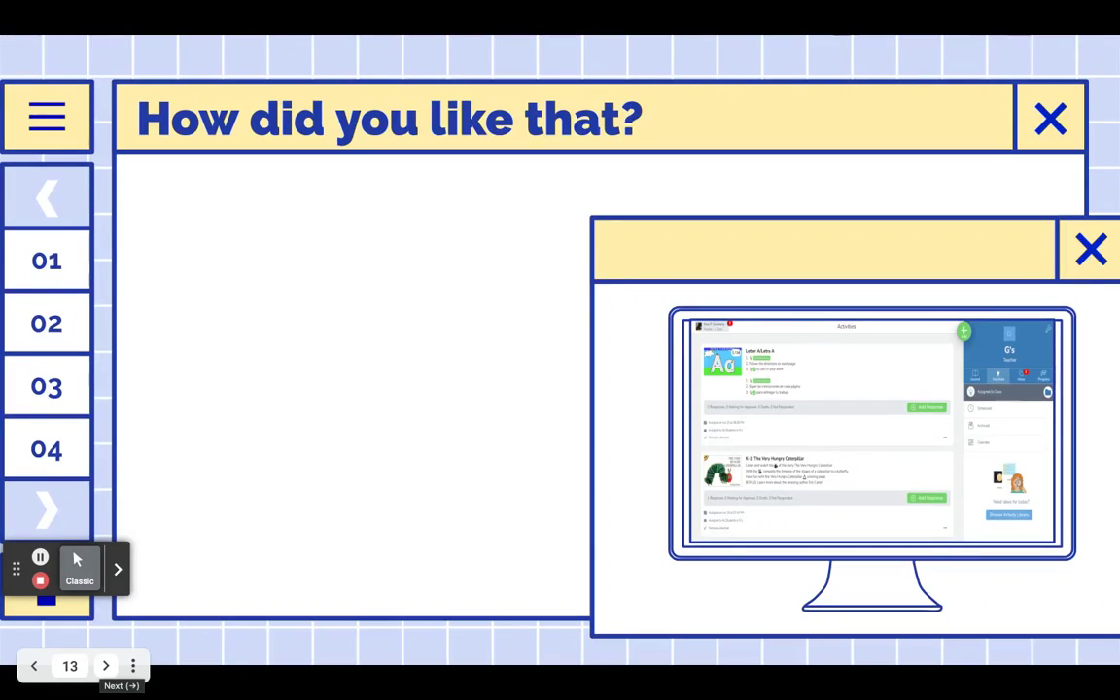
pyautogui.click(105, 667)
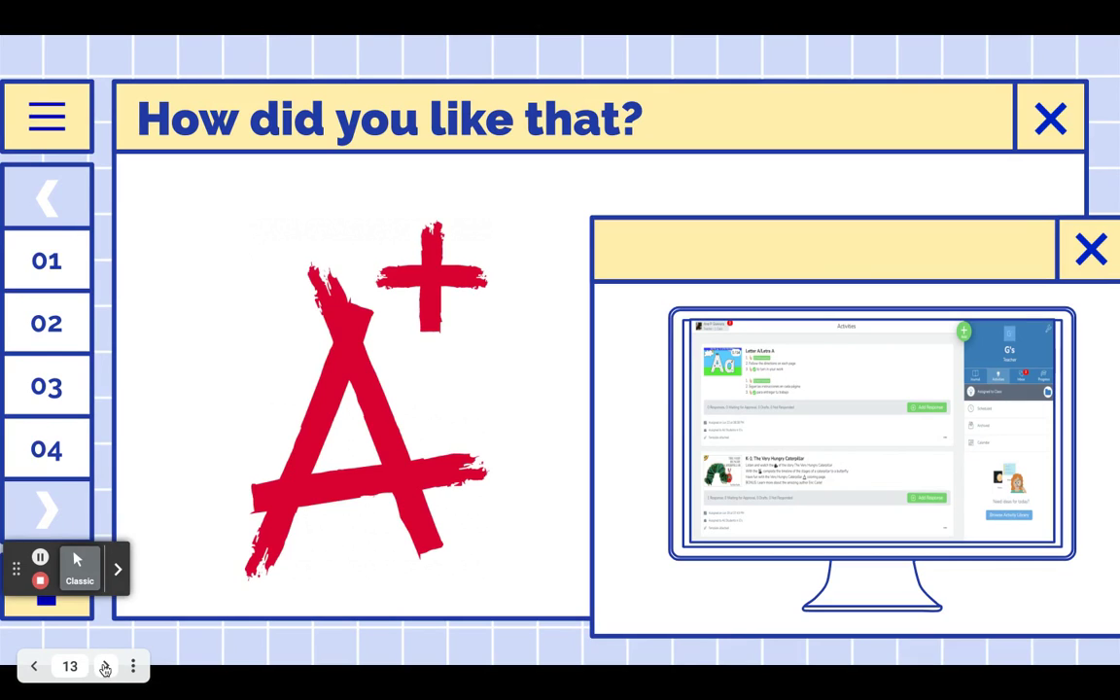
pyautogui.click(105, 667)
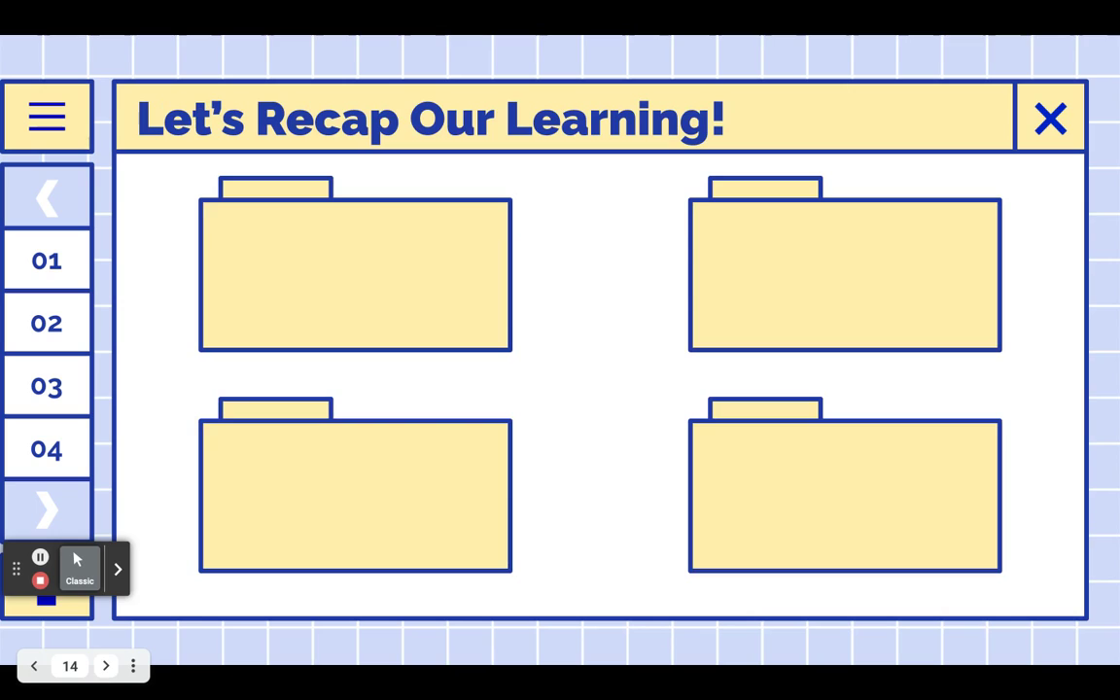
pyautogui.click(105, 667)
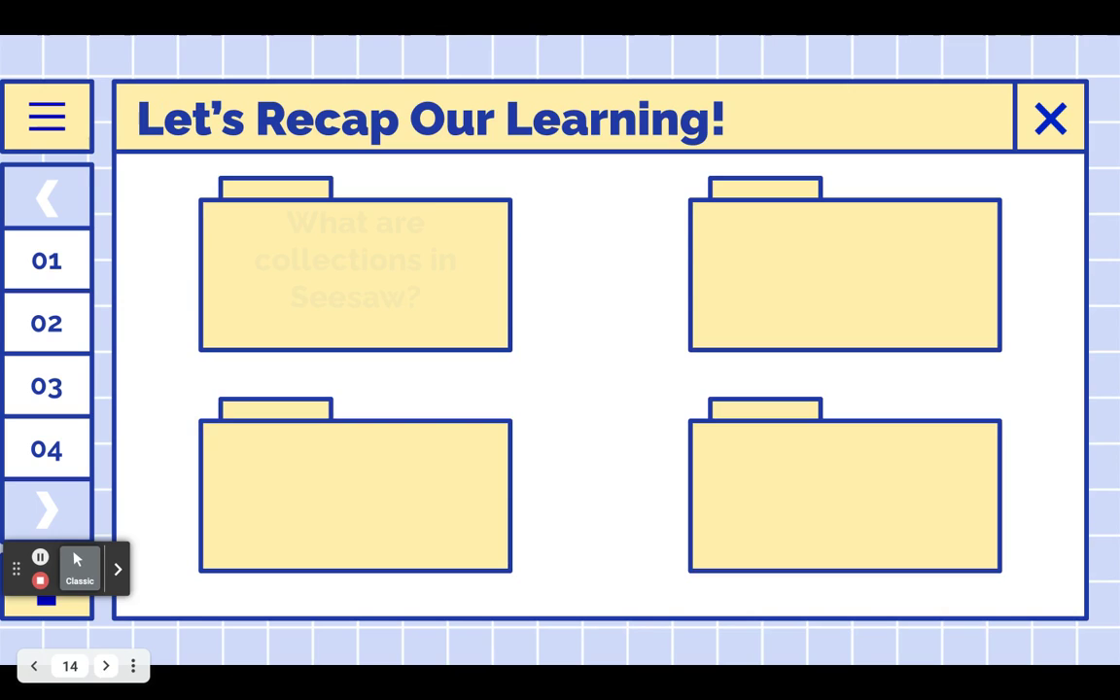